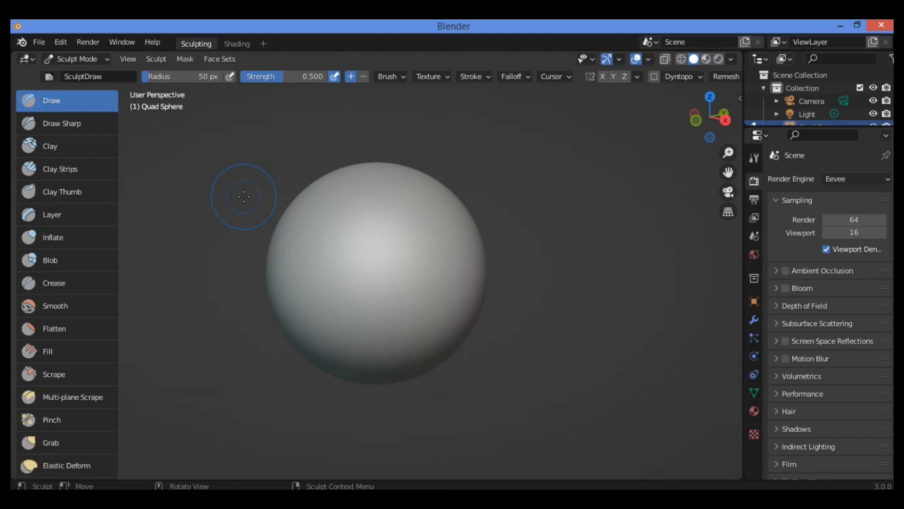
- Carve diagonal grooves into the quad sphere with the Draw brush, then select Draw Sharp
{"action": "key", "text": "shift+s"}
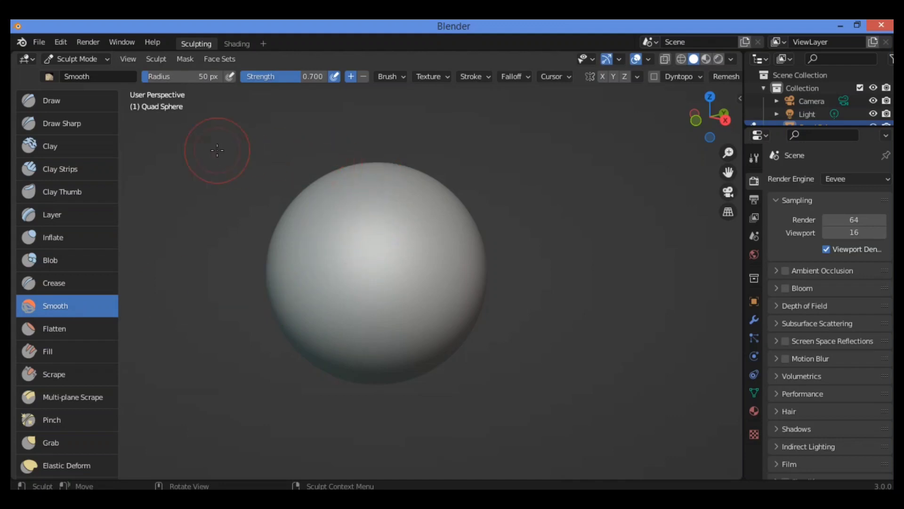
{"action": "left_click", "coordinate": [74, 103]}
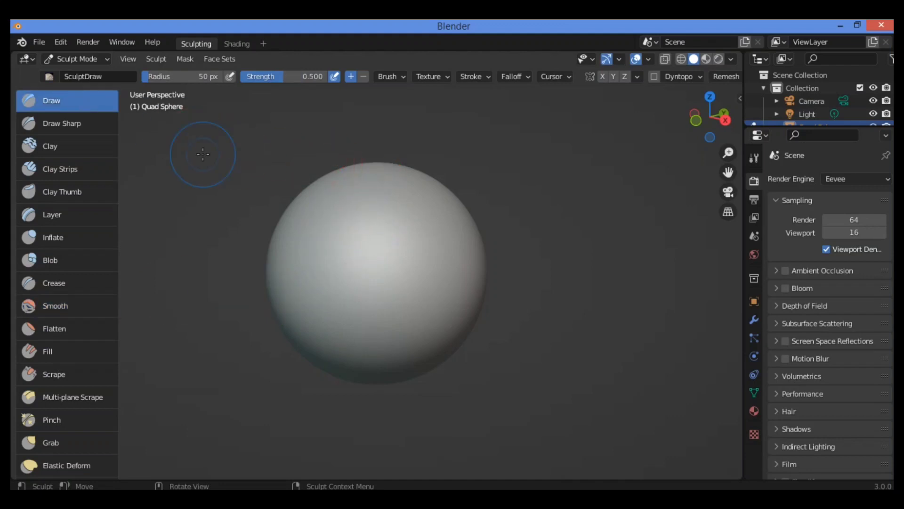
{"action": "mouse_move", "coordinate": [446, 205]}
{"action": "left_mouse_down"}
{"action": "mouse_move", "coordinate": [366, 294]}
{"action": "mouse_move", "coordinate": [361, 324]}
{"action": "mouse_move", "coordinate": [436, 337]}
{"action": "mouse_move", "coordinate": [464, 308]}
{"action": "left_mouse_up"}
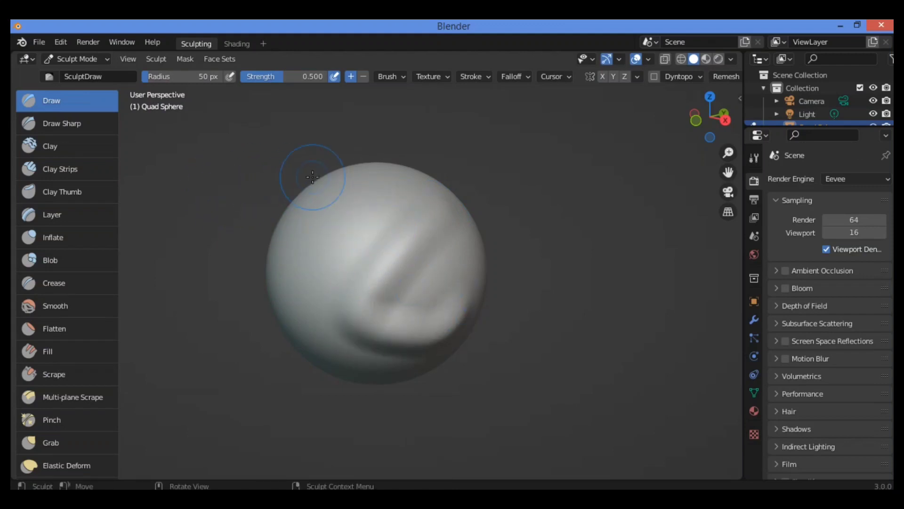
{"action": "left_click", "coordinate": [65, 123]}
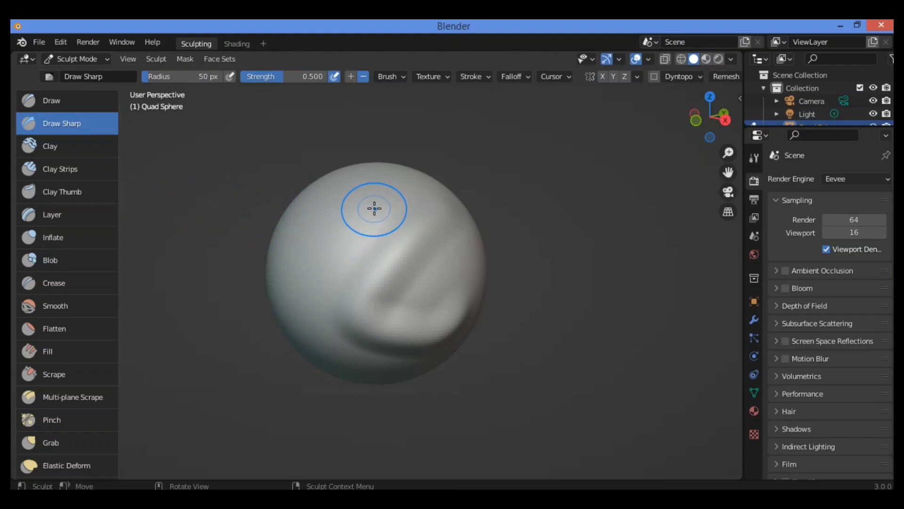
- Cut sharp grooves on the upper-left and a curved groove across the lower sphere with Draw Sharp
{"action": "mouse_move", "coordinate": [385, 192]}
{"action": "left_mouse_down"}
{"action": "mouse_move", "coordinate": [319, 266]}
{"action": "mouse_move", "coordinate": [316, 297]}
{"action": "mouse_move", "coordinate": [286, 249]}
{"action": "mouse_move", "coordinate": [297, 218]}
{"action": "mouse_move", "coordinate": [343, 192]}
{"action": "left_mouse_up"}
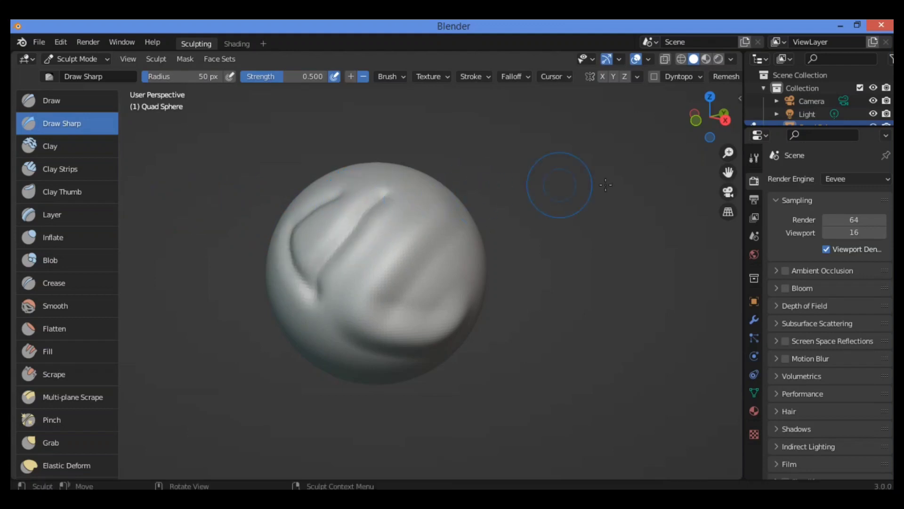
{"action": "left_click_drag", "start_coordinate": [711, 118], "coordinate": [427, 223]}
{"action": "mouse_move", "coordinate": [304, 291]}
{"action": "left_mouse_down"}
{"action": "mouse_move", "coordinate": [318, 318]}
{"action": "mouse_move", "coordinate": [373, 357]}
{"action": "mouse_move", "coordinate": [389, 356]}
{"action": "mouse_move", "coordinate": [403, 345]}
{"action": "mouse_move", "coordinate": [403, 315]}
{"action": "mouse_move", "coordinate": [359, 306]}
{"action": "left_mouse_up"}
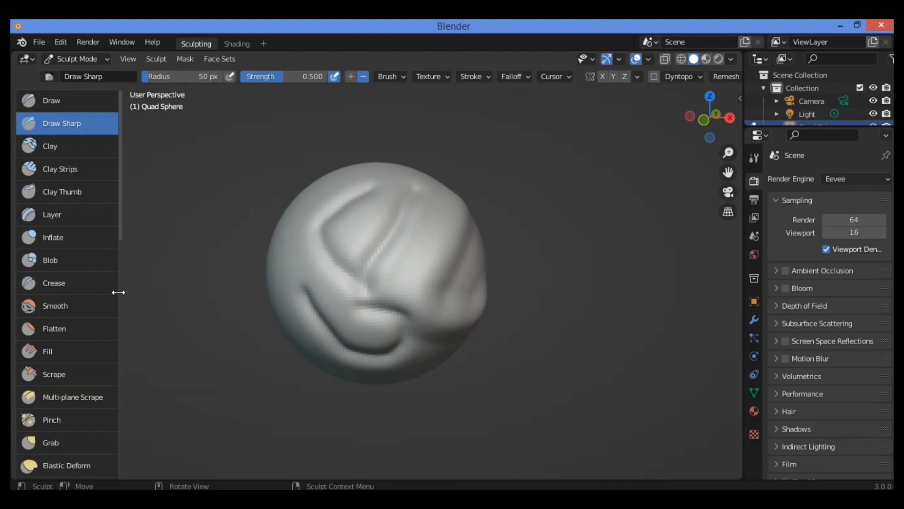
- Smooth the top grooves, drop Smooth strength to 0.340, and soften the lower crease
{"action": "key", "text": "shift+s"}
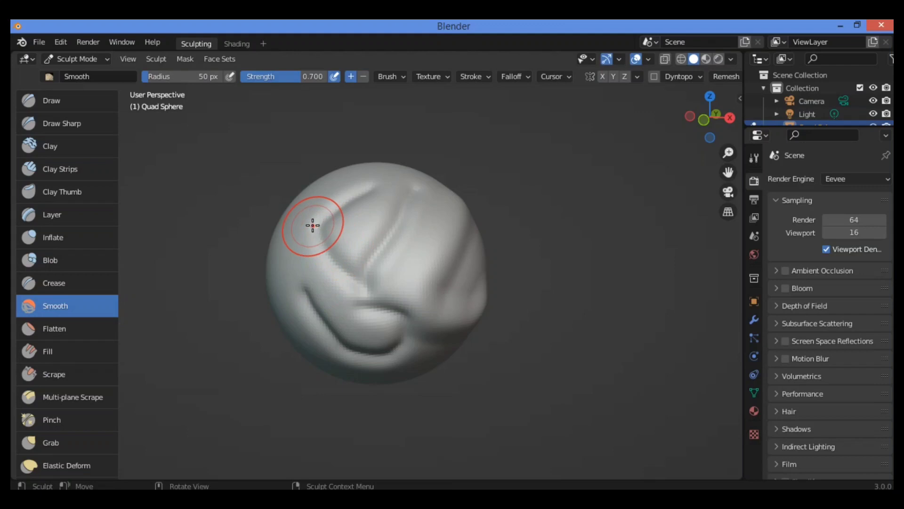
{"action": "mouse_move", "coordinate": [333, 210]}
{"action": "left_mouse_down"}
{"action": "mouse_move", "coordinate": [359, 198]}
{"action": "mouse_move", "coordinate": [313, 253]}
{"action": "mouse_move", "coordinate": [349, 226]}
{"action": "mouse_move", "coordinate": [366, 293]}
{"action": "mouse_move", "coordinate": [421, 220]}
{"action": "mouse_move", "coordinate": [338, 190]}
{"action": "mouse_move", "coordinate": [394, 202]}
{"action": "mouse_move", "coordinate": [309, 307]}
{"action": "mouse_move", "coordinate": [317, 323]}
{"action": "mouse_move", "coordinate": [323, 319]}
{"action": "left_mouse_up"}
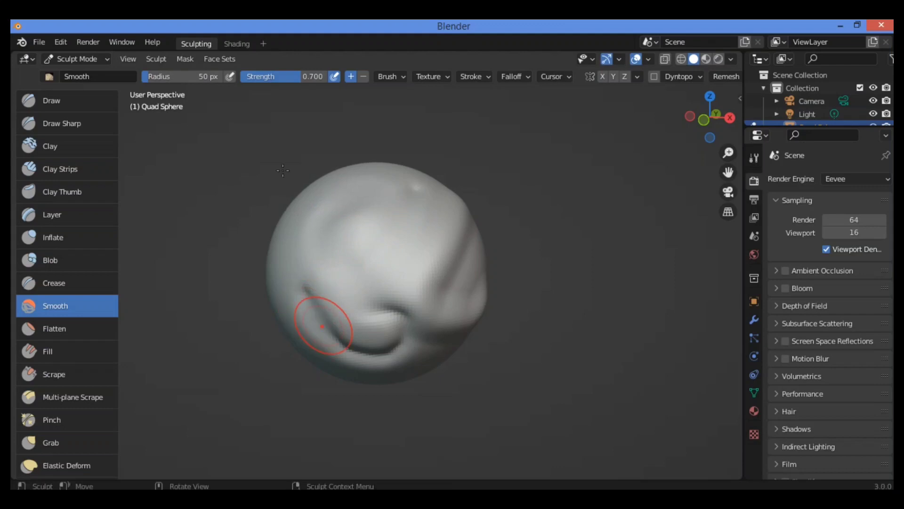
{"action": "left_click_drag", "start_coordinate": [302, 78], "coordinate": [271, 77]}
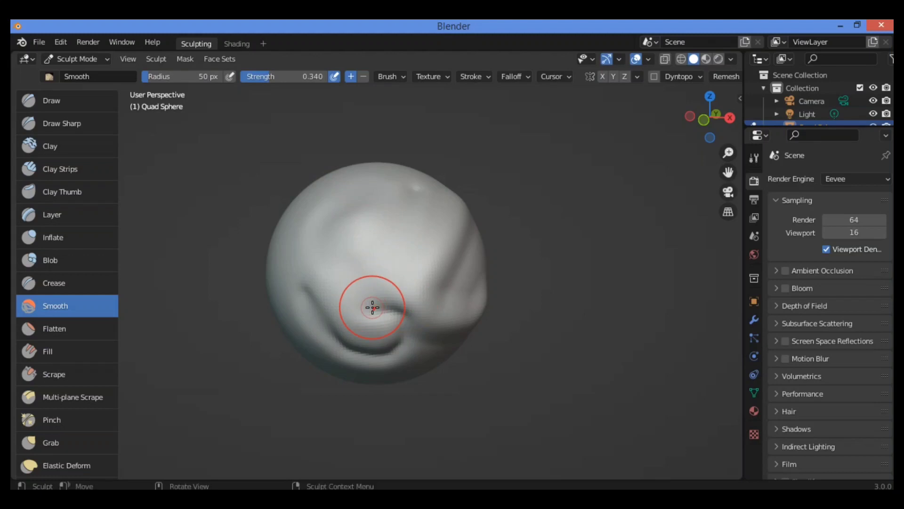
{"action": "mouse_move", "coordinate": [372, 307]}
{"action": "left_mouse_down"}
{"action": "mouse_move", "coordinate": [342, 312]}
{"action": "mouse_move", "coordinate": [412, 310]}
{"action": "mouse_move", "coordinate": [393, 319]}
{"action": "mouse_move", "coordinate": [393, 310]}
{"action": "mouse_move", "coordinate": [410, 329]}
{"action": "mouse_move", "coordinate": [383, 355]}
{"action": "mouse_move", "coordinate": [347, 339]}
{"action": "mouse_move", "coordinate": [318, 307]}
{"action": "mouse_move", "coordinate": [328, 340]}
{"action": "mouse_move", "coordinate": [372, 345]}
{"action": "left_mouse_up"}
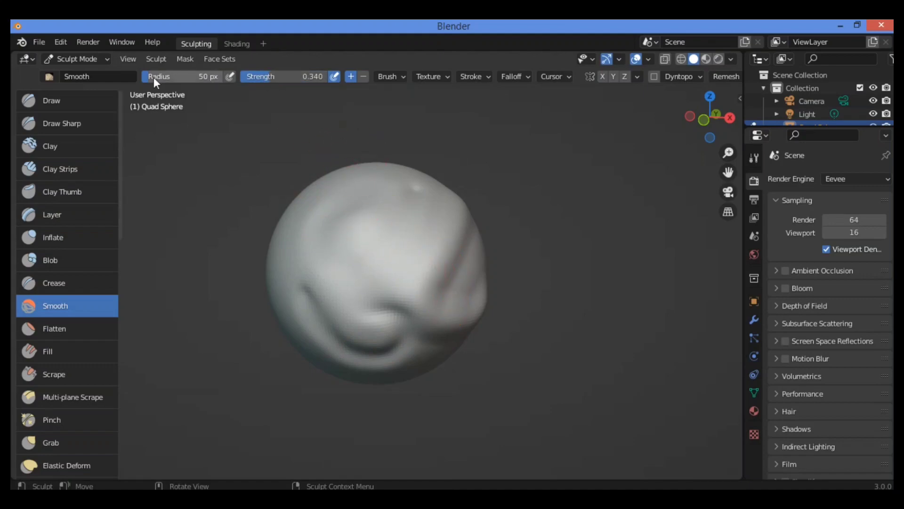
- Orbit around the sphere and smooth the grooves across its upper and left areas
{"action": "left_click_drag", "start_coordinate": [710, 117], "coordinate": [732, 119]}
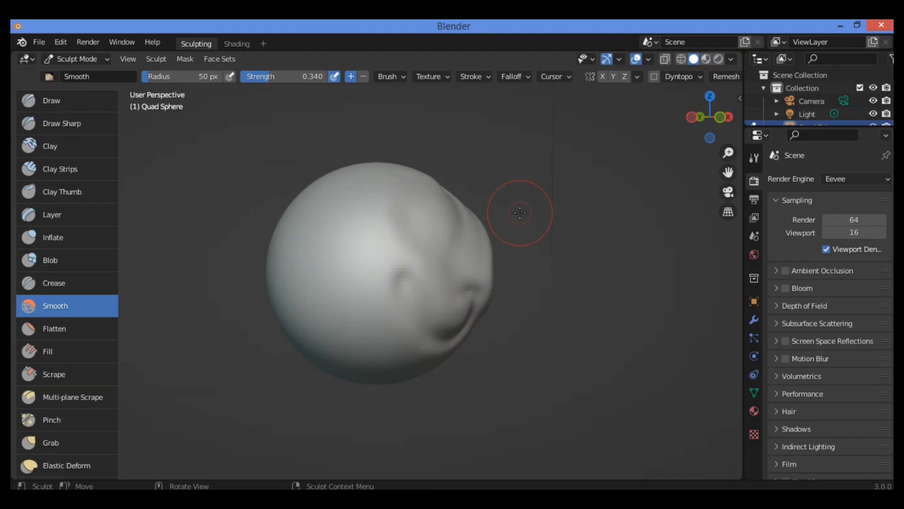
{"action": "left_click_drag", "start_coordinate": [703, 116], "coordinate": [711, 116]}
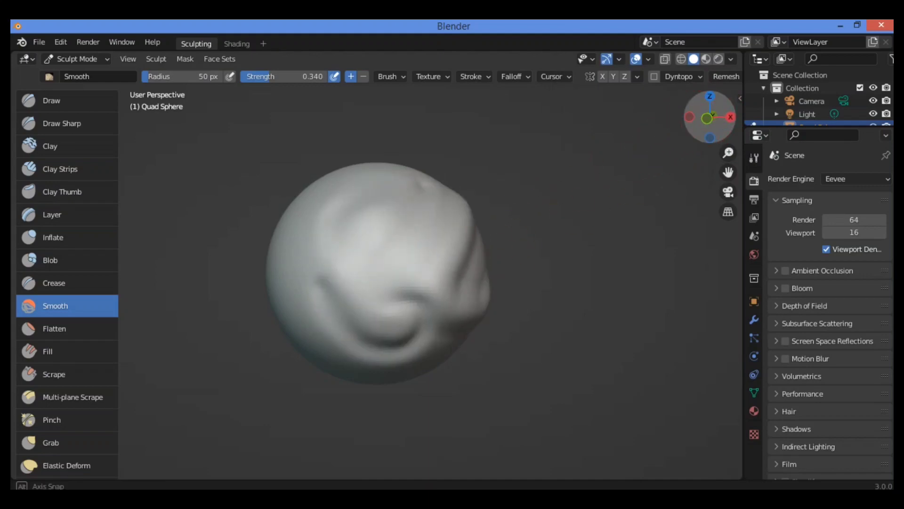
{"action": "mouse_move", "coordinate": [399, 299]}
{"action": "left_mouse_down"}
{"action": "mouse_move", "coordinate": [380, 297]}
{"action": "mouse_move", "coordinate": [408, 299]}
{"action": "mouse_move", "coordinate": [403, 334]}
{"action": "mouse_move", "coordinate": [390, 328]}
{"action": "left_mouse_up"}
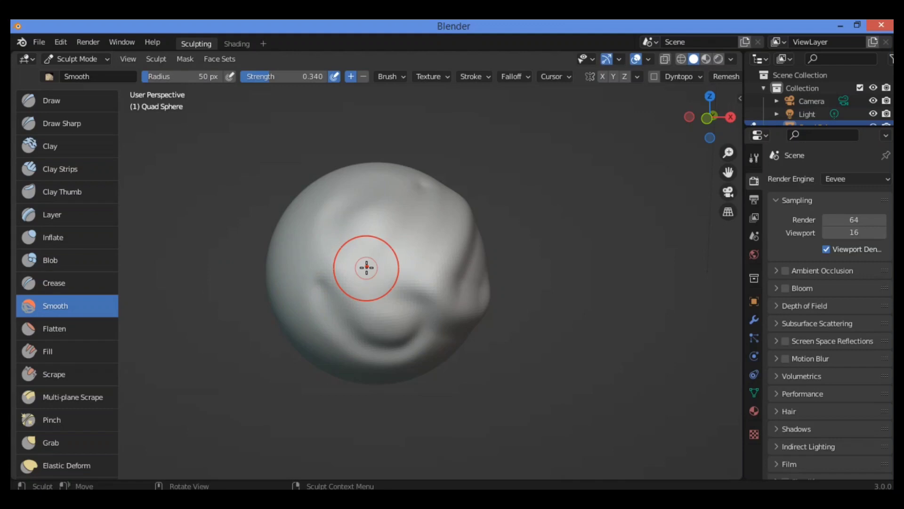
- Smooth the grooves from the centre to the right edge and along the left side
{"action": "mouse_move", "coordinate": [366, 268]}
{"action": "left_mouse_down"}
{"action": "mouse_move", "coordinate": [409, 273]}
{"action": "mouse_move", "coordinate": [429, 309]}
{"action": "mouse_move", "coordinate": [455, 274]}
{"action": "mouse_move", "coordinate": [417, 298]}
{"action": "left_mouse_up"}
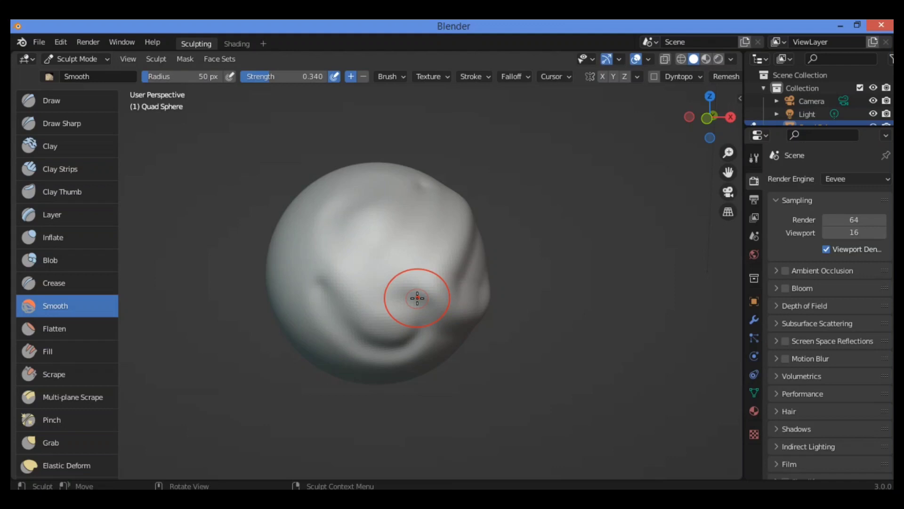
{"action": "mouse_move", "coordinate": [417, 298]}
{"action": "left_mouse_down"}
{"action": "mouse_move", "coordinate": [322, 284]}
{"action": "mouse_move", "coordinate": [381, 226]}
{"action": "mouse_move", "coordinate": [336, 253]}
{"action": "left_mouse_up"}
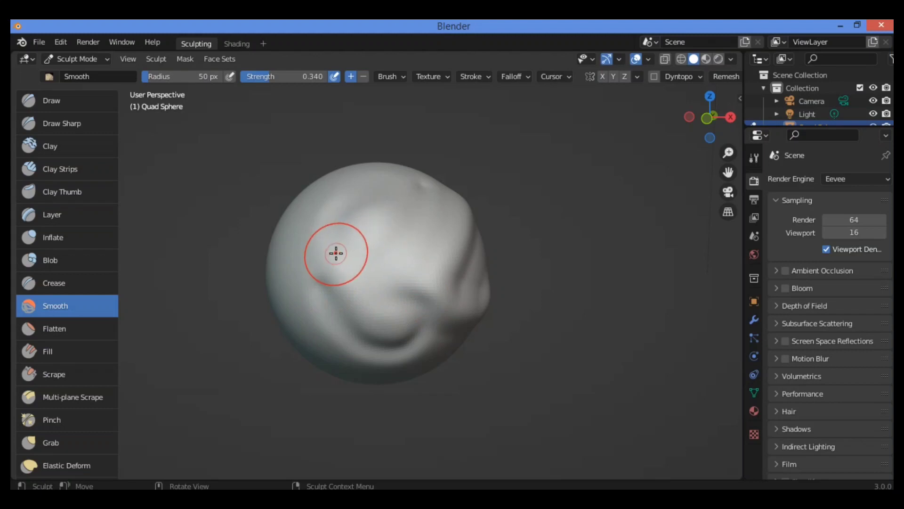
{"action": "mouse_move", "coordinate": [382, 202]}
{"action": "left_mouse_down"}
{"action": "mouse_move", "coordinate": [326, 228]}
{"action": "mouse_move", "coordinate": [389, 207]}
{"action": "mouse_move", "coordinate": [344, 207]}
{"action": "mouse_move", "coordinate": [398, 240]}
{"action": "mouse_move", "coordinate": [377, 271]}
{"action": "mouse_move", "coordinate": [416, 307]}
{"action": "mouse_move", "coordinate": [374, 308]}
{"action": "mouse_move", "coordinate": [438, 322]}
{"action": "mouse_move", "coordinate": [372, 344]}
{"action": "mouse_move", "coordinate": [419, 286]}
{"action": "mouse_move", "coordinate": [373, 333]}
{"action": "mouse_move", "coordinate": [393, 368]}
{"action": "mouse_move", "coordinate": [416, 335]}
{"action": "mouse_move", "coordinate": [383, 342]}
{"action": "mouse_move", "coordinate": [411, 333]}
{"action": "mouse_move", "coordinate": [404, 335]}
{"action": "mouse_move", "coordinate": [436, 309]}
{"action": "mouse_move", "coordinate": [401, 342]}
{"action": "mouse_move", "coordinate": [444, 328]}
{"action": "mouse_move", "coordinate": [396, 340]}
{"action": "mouse_move", "coordinate": [413, 329]}
{"action": "mouse_move", "coordinate": [389, 345]}
{"action": "mouse_move", "coordinate": [455, 332]}
{"action": "mouse_move", "coordinate": [385, 347]}
{"action": "mouse_move", "coordinate": [442, 303]}
{"action": "mouse_move", "coordinate": [376, 321]}
{"action": "mouse_move", "coordinate": [429, 275]}
{"action": "mouse_move", "coordinate": [379, 309]}
{"action": "mouse_move", "coordinate": [444, 298]}
{"action": "mouse_move", "coordinate": [414, 301]}
{"action": "mouse_move", "coordinate": [392, 332]}
{"action": "mouse_move", "coordinate": [353, 333]}
{"action": "left_mouse_up"}
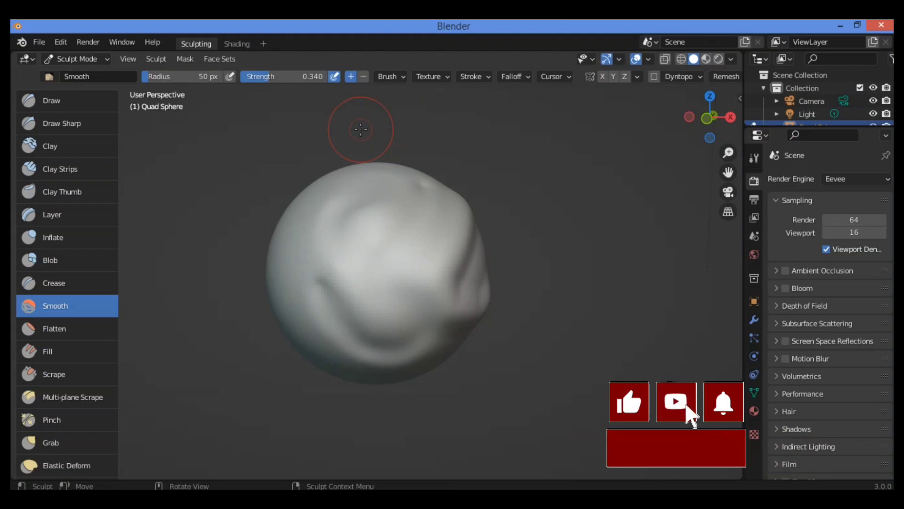
- Smooth the carved dents across the sphere, orbit to the groove, and check the Smooth brush settings
{"action": "left_click", "coordinate": [396, 78]}
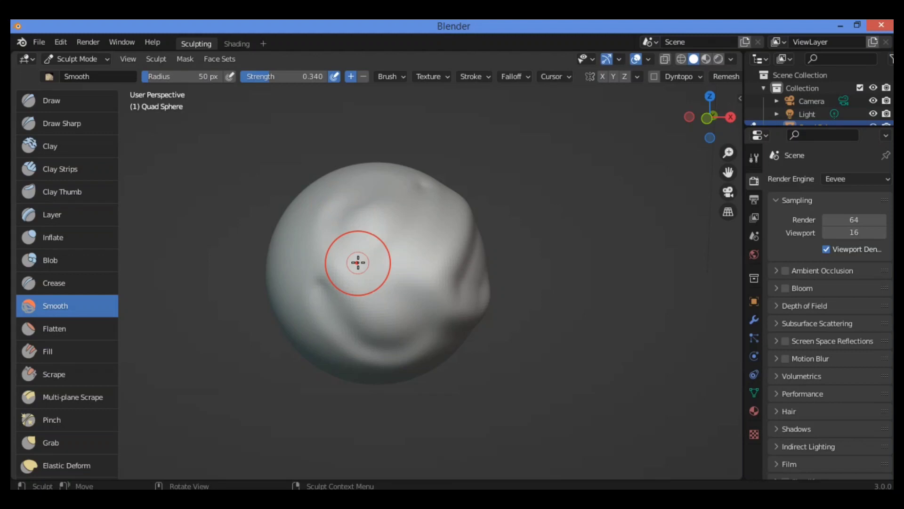
{"action": "key", "text": "ctrl"}
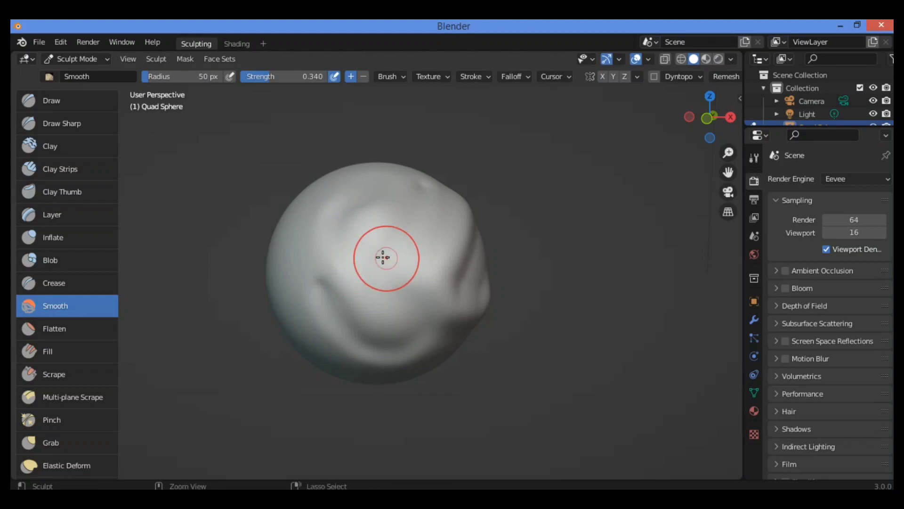
{"action": "mouse_move", "coordinate": [416, 252]}
{"action": "right_mouse_down", "text": "ctrl"}
{"action": "mouse_move", "coordinate": [382, 304]}
{"action": "mouse_move", "coordinate": [436, 315]}
{"action": "mouse_move", "coordinate": [456, 286]}
{"action": "mouse_move", "coordinate": [380, 319]}
{"action": "mouse_move", "coordinate": [345, 346]}
{"action": "mouse_move", "coordinate": [333, 300]}
{"action": "mouse_move", "coordinate": [341, 347]}
{"action": "mouse_move", "coordinate": [351, 298]}
{"action": "mouse_move", "coordinate": [353, 317]}
{"action": "mouse_move", "coordinate": [314, 303]}
{"action": "mouse_move", "coordinate": [332, 328]}
{"action": "mouse_move", "coordinate": [321, 323]}
{"action": "mouse_move", "coordinate": [338, 296]}
{"action": "mouse_move", "coordinate": [354, 321]}
{"action": "mouse_move", "coordinate": [327, 333]}
{"action": "mouse_move", "coordinate": [351, 281]}
{"action": "mouse_move", "coordinate": [369, 320]}
{"action": "mouse_move", "coordinate": [368, 347]}
{"action": "mouse_move", "coordinate": [347, 330]}
{"action": "mouse_move", "coordinate": [396, 321]}
{"action": "mouse_move", "coordinate": [416, 333]}
{"action": "mouse_move", "coordinate": [367, 330]}
{"action": "mouse_move", "coordinate": [403, 317]}
{"action": "mouse_move", "coordinate": [404, 341]}
{"action": "mouse_move", "coordinate": [401, 325]}
{"action": "mouse_move", "coordinate": [384, 352]}
{"action": "mouse_move", "coordinate": [427, 344]}
{"action": "mouse_move", "coordinate": [430, 309]}
{"action": "mouse_move", "coordinate": [395, 346]}
{"action": "mouse_move", "coordinate": [341, 325]}
{"action": "mouse_move", "coordinate": [340, 335]}
{"action": "mouse_move", "coordinate": [334, 327]}
{"action": "mouse_move", "coordinate": [344, 319]}
{"action": "mouse_move", "coordinate": [349, 329]}
{"action": "mouse_move", "coordinate": [367, 278]}
{"action": "mouse_move", "coordinate": [346, 294]}
{"action": "right_mouse_up", "text": "ctrl"}
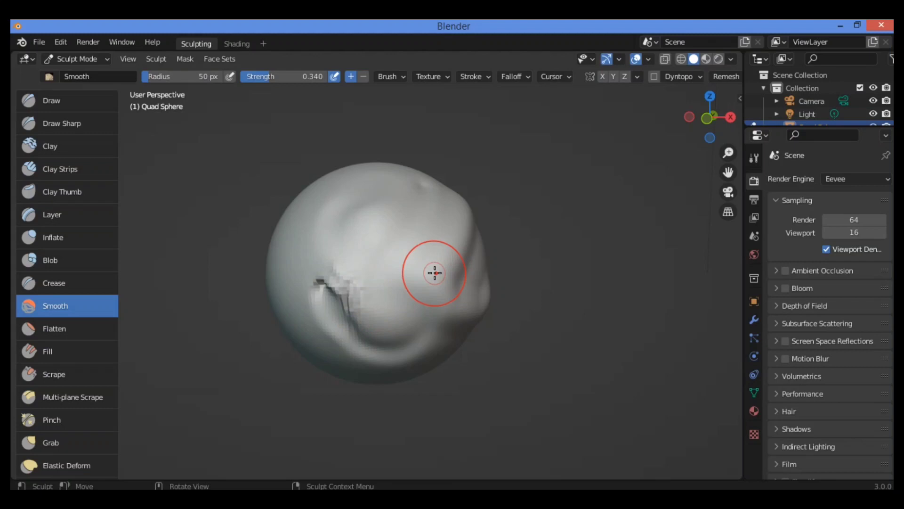
{"action": "middle_click_drag", "start_coordinate": [434, 273], "coordinate": [395, 213]}
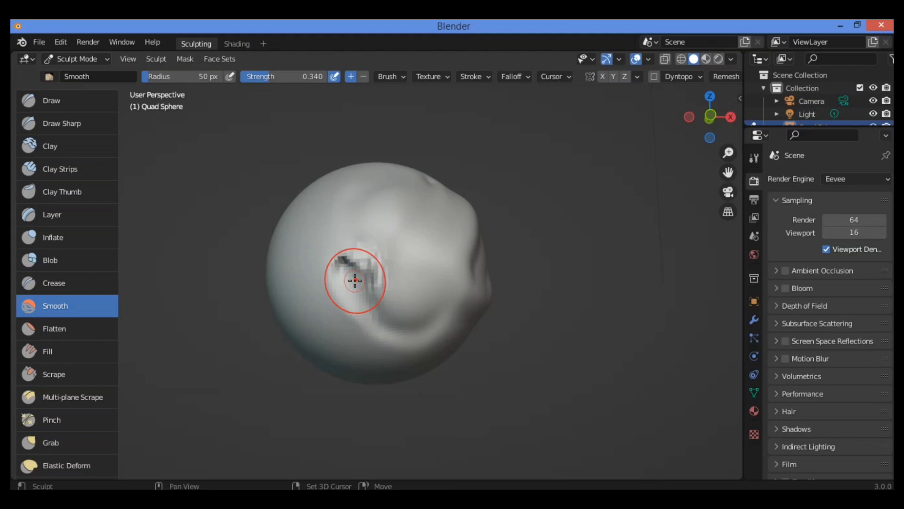
{"action": "left_click", "coordinate": [389, 76]}
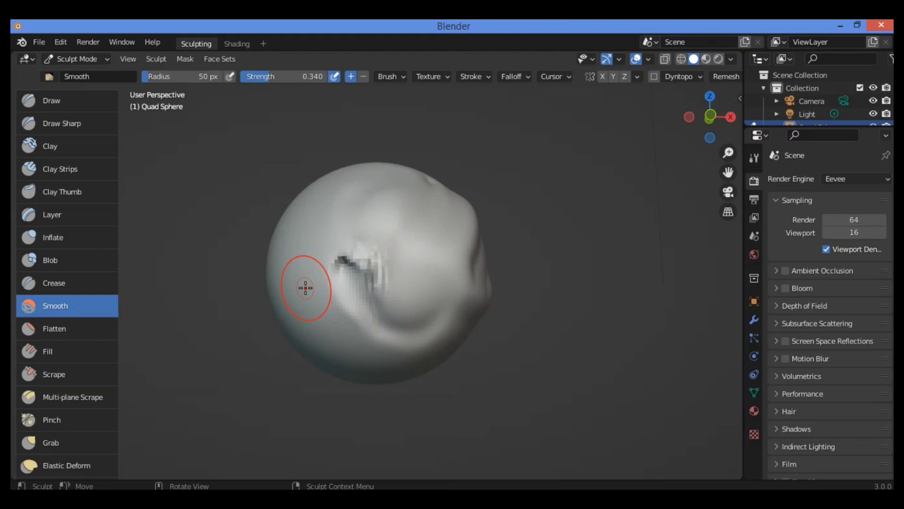
- Change the Smooth brush's Deformation from Laplacian to Surface and smooth the groove with it
{"action": "left_click", "coordinate": [390, 76]}
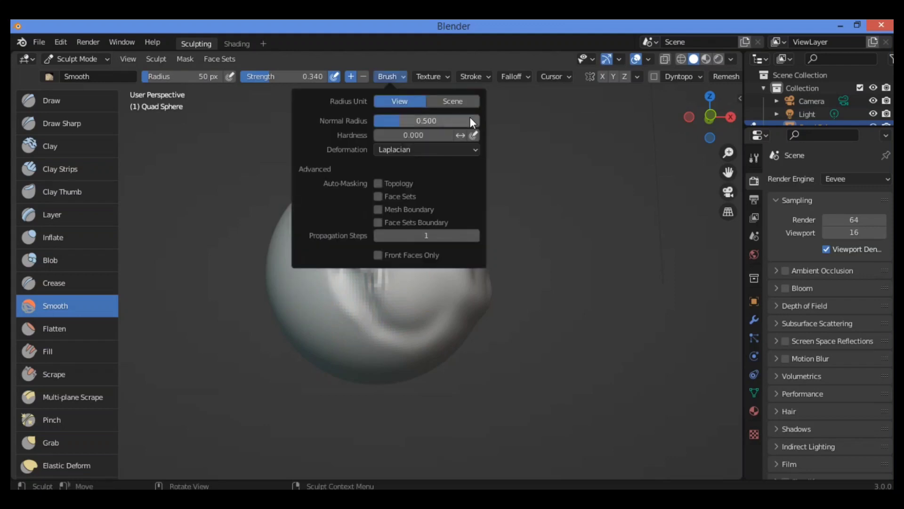
{"action": "left_click", "coordinate": [428, 149]}
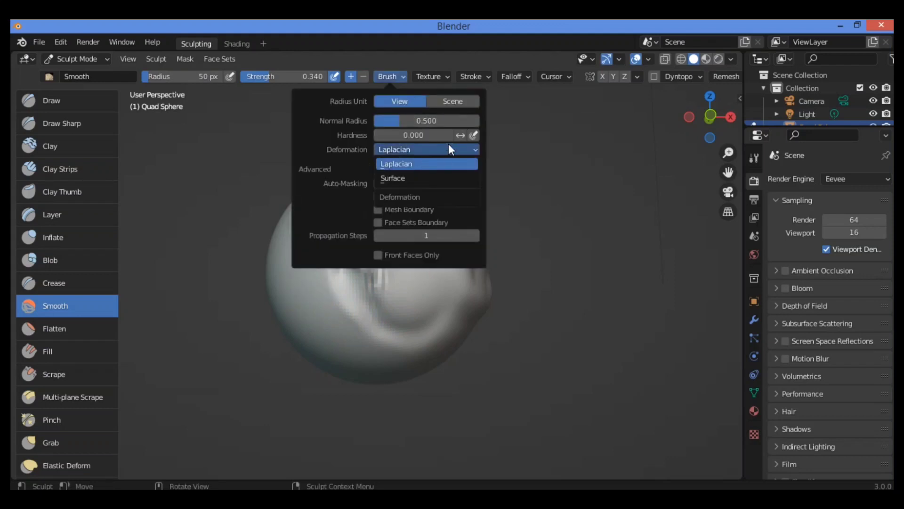
{"action": "left_click", "coordinate": [408, 178]}
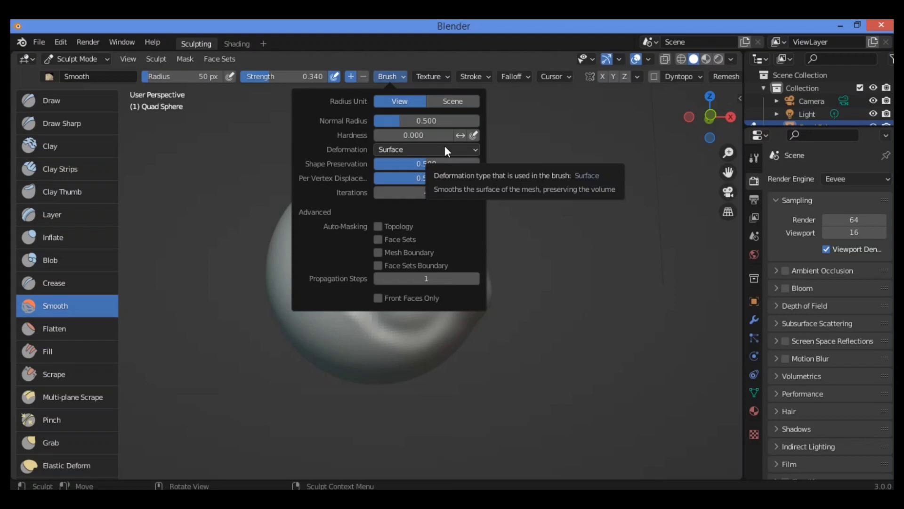
{"action": "mouse_move", "coordinate": [410, 212]}
{"action": "left_mouse_down"}
{"action": "mouse_move", "coordinate": [357, 275]}
{"action": "mouse_move", "coordinate": [405, 252]}
{"action": "mouse_move", "coordinate": [356, 278]}
{"action": "mouse_move", "coordinate": [390, 257]}
{"action": "mouse_move", "coordinate": [349, 260]}
{"action": "mouse_move", "coordinate": [369, 260]}
{"action": "mouse_move", "coordinate": [364, 273]}
{"action": "mouse_move", "coordinate": [340, 267]}
{"action": "mouse_move", "coordinate": [344, 260]}
{"action": "mouse_move", "coordinate": [387, 272]}
{"action": "mouse_move", "coordinate": [341, 282]}
{"action": "mouse_move", "coordinate": [354, 257]}
{"action": "mouse_move", "coordinate": [333, 271]}
{"action": "mouse_move", "coordinate": [359, 264]}
{"action": "mouse_move", "coordinate": [323, 260]}
{"action": "mouse_move", "coordinate": [376, 271]}
{"action": "left_mouse_up"}
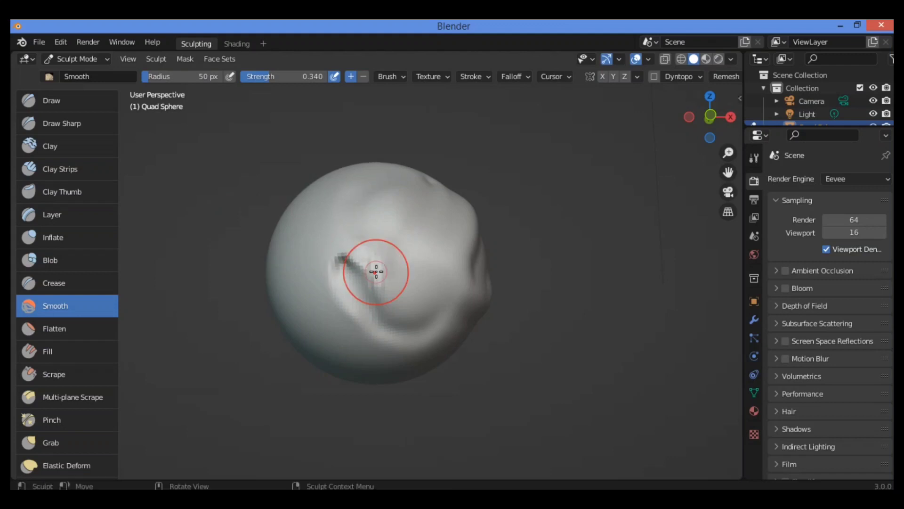
- Show the Smooth brush's Surface options: Shape Preservation 0.500, Per Vertex Displacement 0.500, Iterations 4
{"action": "left_click", "coordinate": [389, 76]}
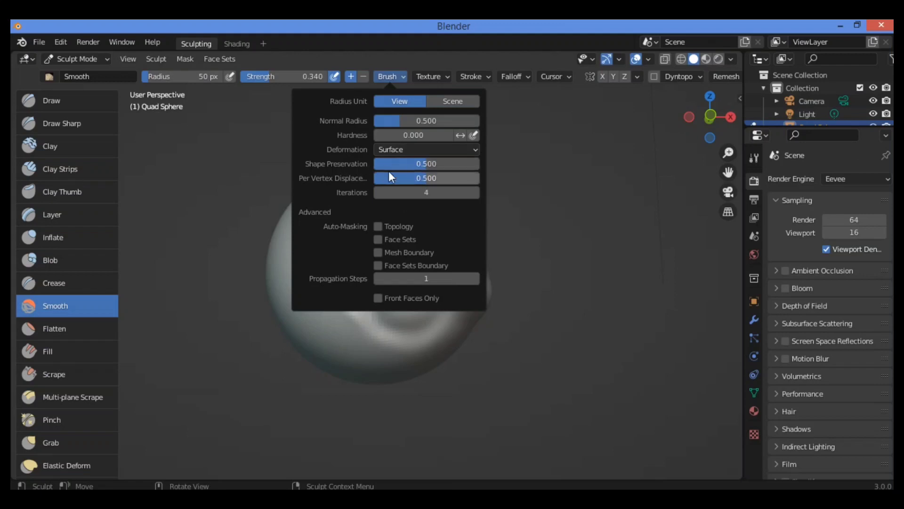
- Lower Shape Preservation to 0.415 and Per Vertex Displacement to 0.305, smoothing the crease between adjustments
{"action": "left_click_drag", "start_coordinate": [426, 165], "coordinate": [418, 165]}
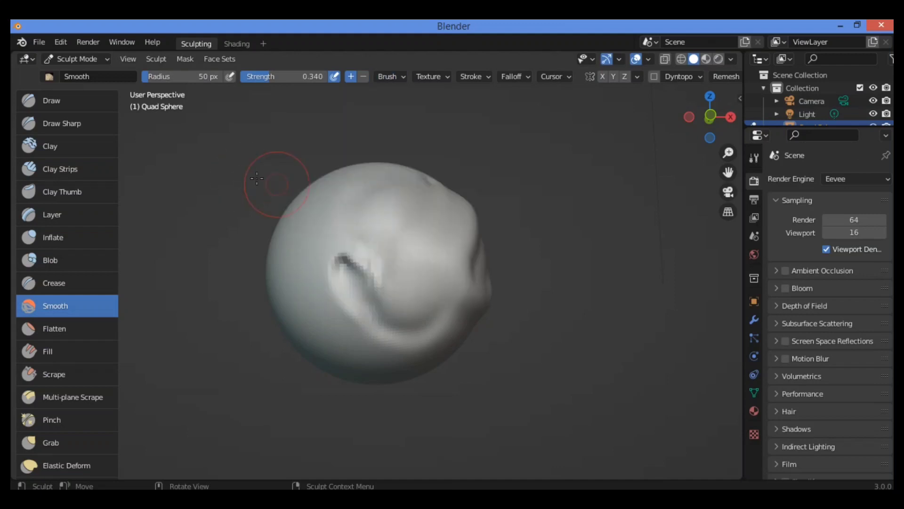
{"action": "mouse_move", "coordinate": [361, 238]}
{"action": "left_mouse_down"}
{"action": "mouse_move", "coordinate": [369, 254]}
{"action": "mouse_move", "coordinate": [345, 264]}
{"action": "mouse_move", "coordinate": [372, 280]}
{"action": "mouse_move", "coordinate": [385, 192]}
{"action": "left_mouse_up"}
{"action": "left_click", "coordinate": [399, 78]}
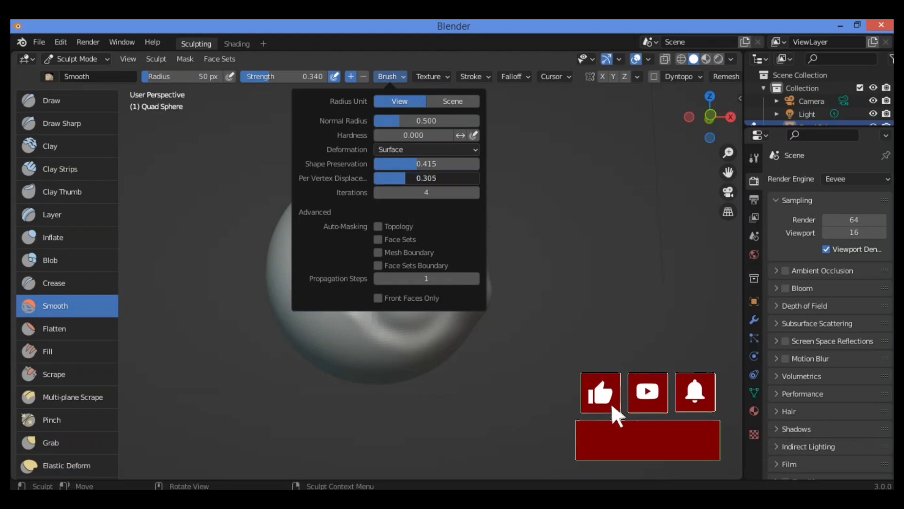
{"action": "mouse_move", "coordinate": [384, 246]}
{"action": "left_mouse_down"}
{"action": "mouse_move", "coordinate": [342, 265]}
{"action": "mouse_move", "coordinate": [353, 272]}
{"action": "mouse_move", "coordinate": [367, 256]}
{"action": "mouse_move", "coordinate": [344, 290]}
{"action": "mouse_move", "coordinate": [370, 253]}
{"action": "mouse_move", "coordinate": [341, 287]}
{"action": "mouse_move", "coordinate": [396, 290]}
{"action": "mouse_move", "coordinate": [346, 281]}
{"action": "mouse_move", "coordinate": [362, 269]}
{"action": "left_mouse_up"}
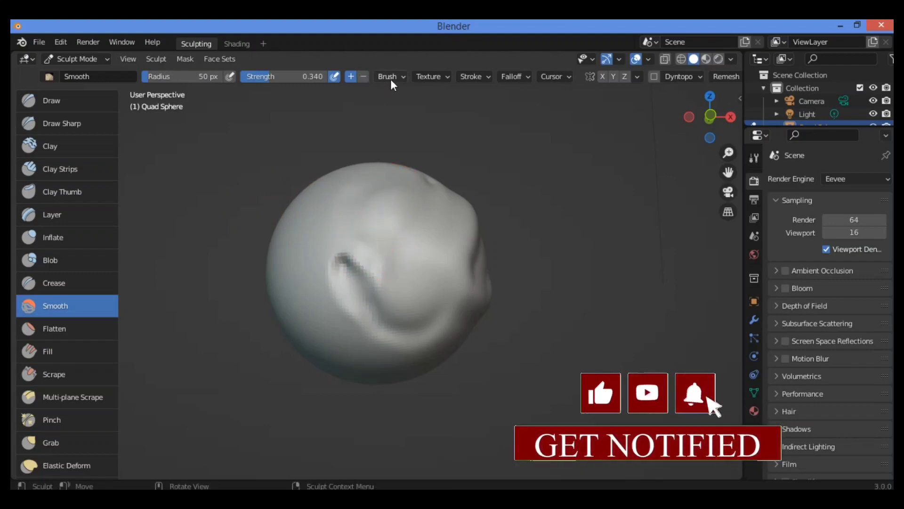
- Open the Smooth brush settings to raise Per Vertex Displacement to 0.555
{"action": "left_click", "coordinate": [390, 78]}
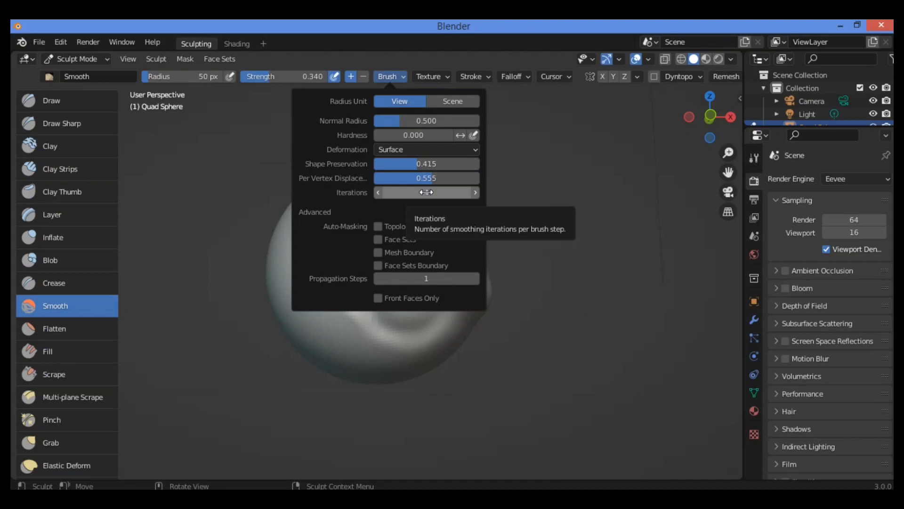
- Lower the Smooth brush Iterations from 5 to 2, then stroke the sphere's central crease
{"action": "left_click_drag", "start_coordinate": [426, 193], "coordinate": [397, 193]}
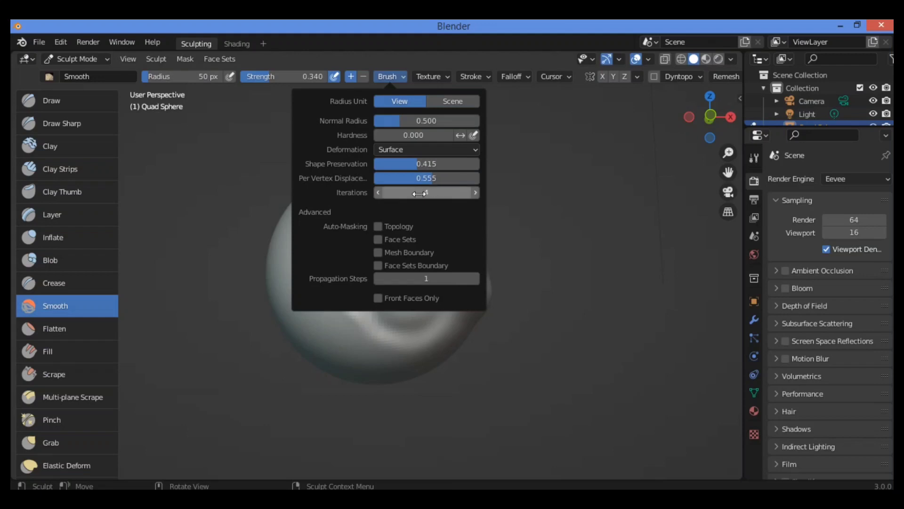
{"action": "left_click_drag", "start_coordinate": [376, 192], "coordinate": [358, 192]}
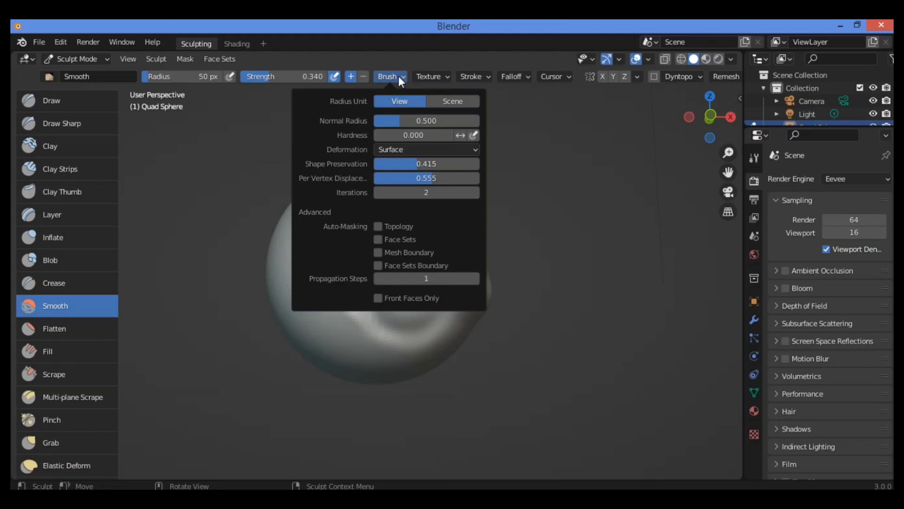
{"action": "mouse_move", "coordinate": [377, 276]}
{"action": "left_mouse_down"}
{"action": "mouse_move", "coordinate": [375, 259]}
{"action": "mouse_move", "coordinate": [388, 254]}
{"action": "mouse_move", "coordinate": [359, 284]}
{"action": "left_mouse_up"}
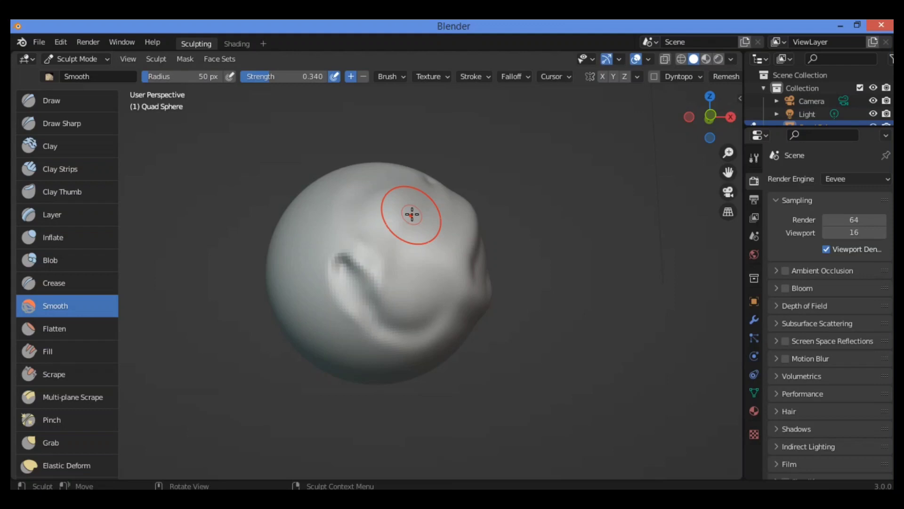
{"action": "left_click_drag", "start_coordinate": [379, 258], "coordinate": [379, 259]}
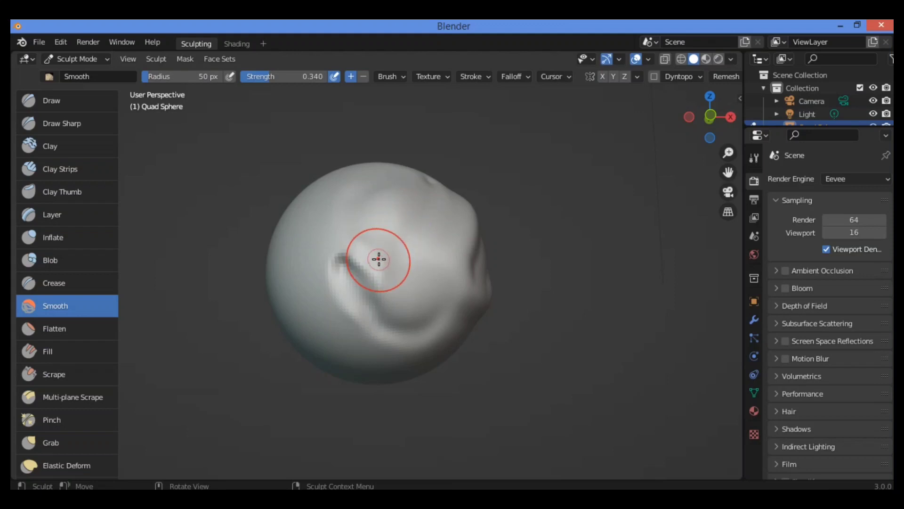